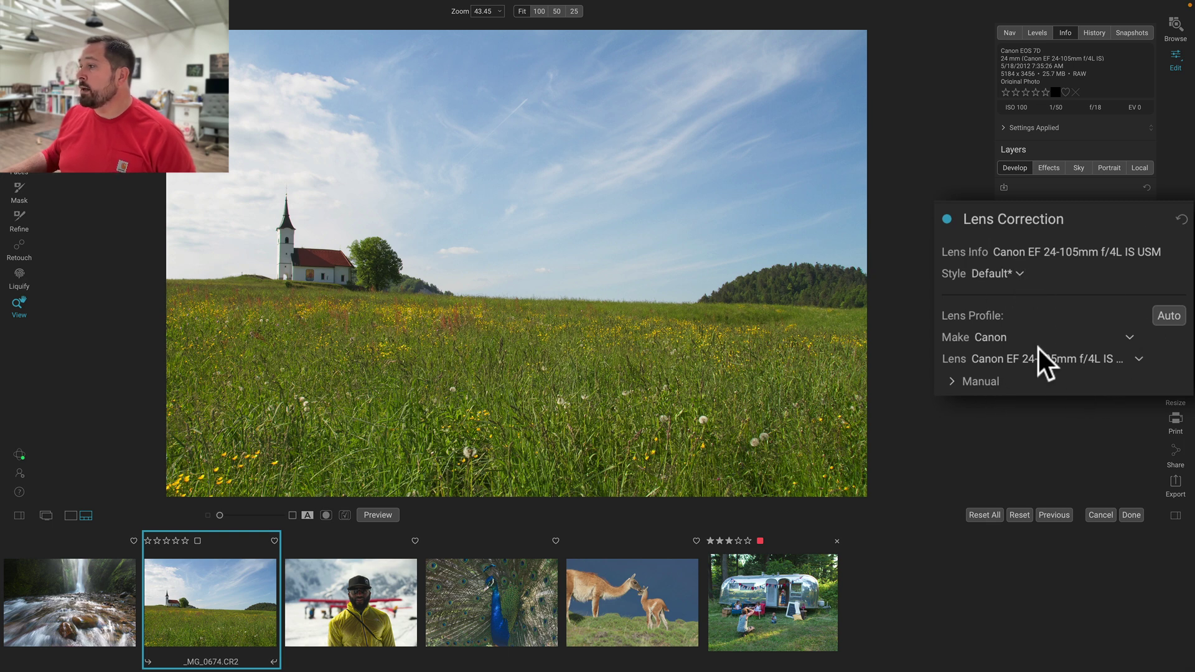
Compare the current photo with lens correction off and on, leaving the lens model unchanged.
left_click(948, 220)
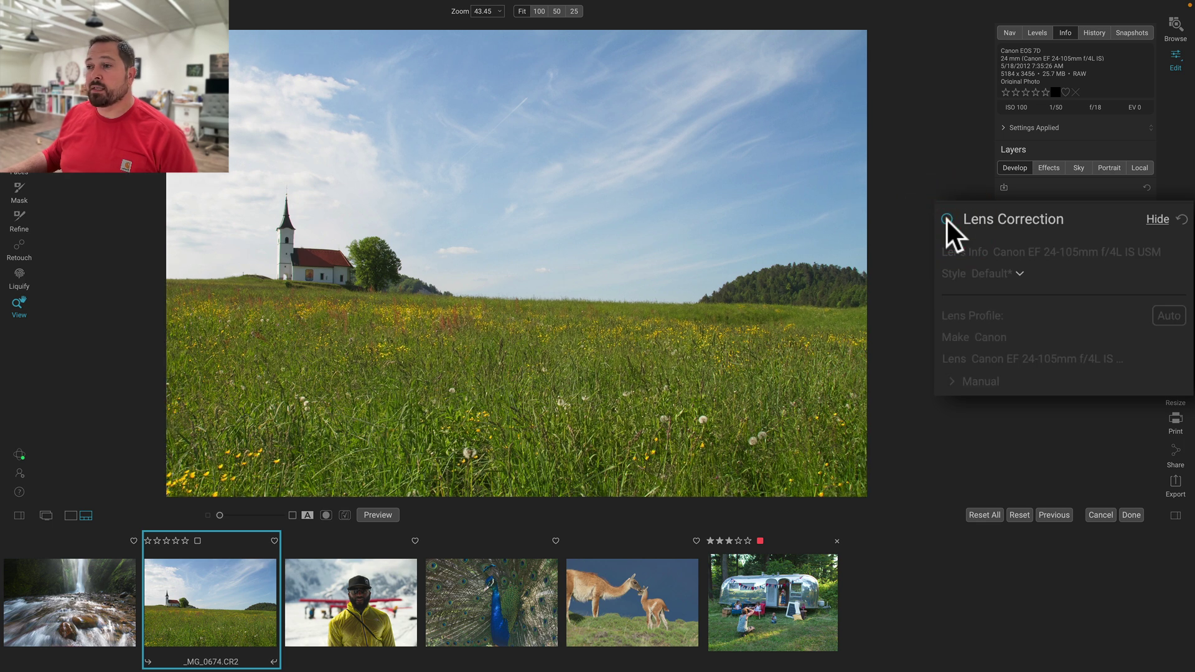
left_click(947, 218)
left_click(947, 219)
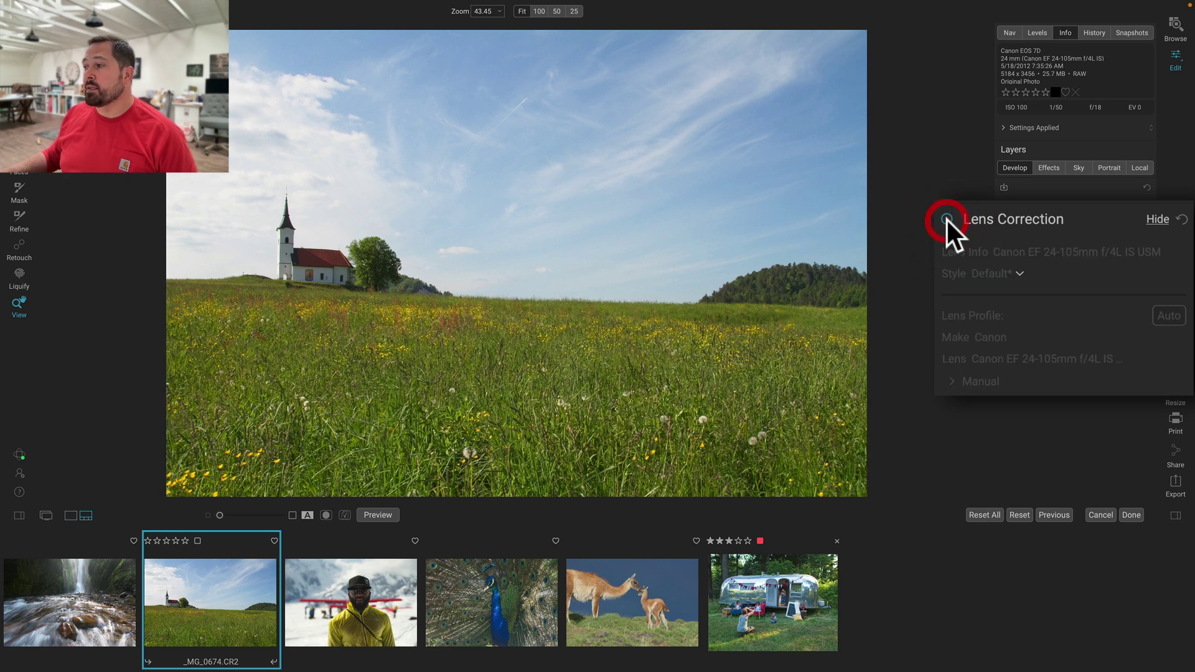
left_click(947, 218)
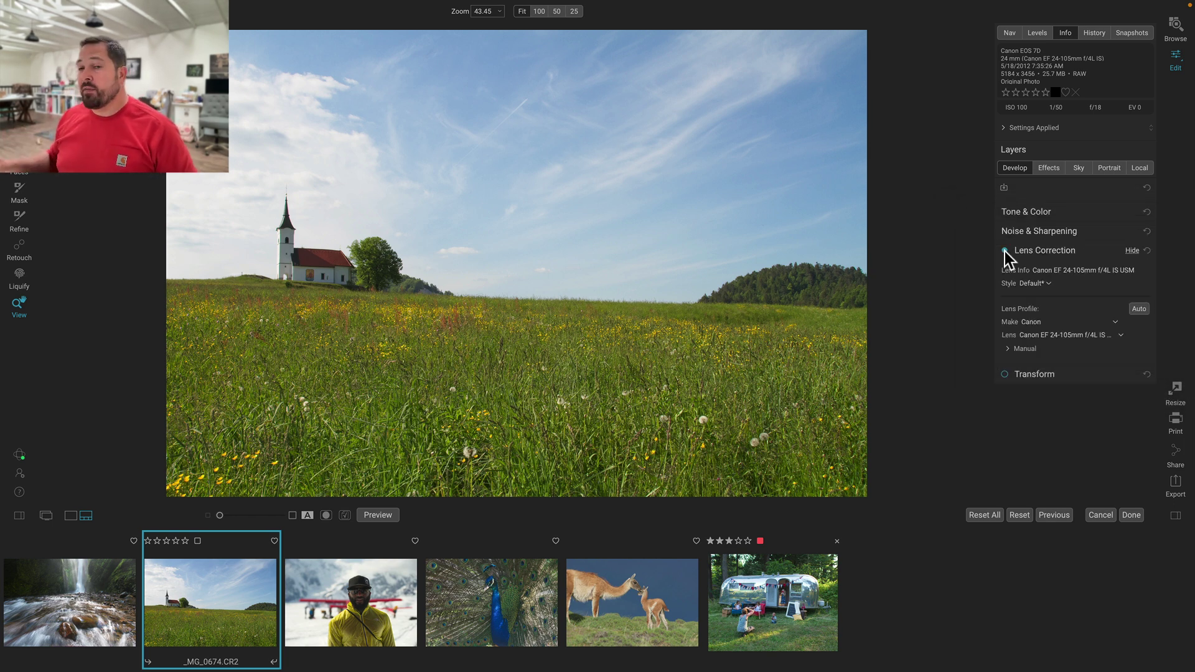
left_click(1078, 333)
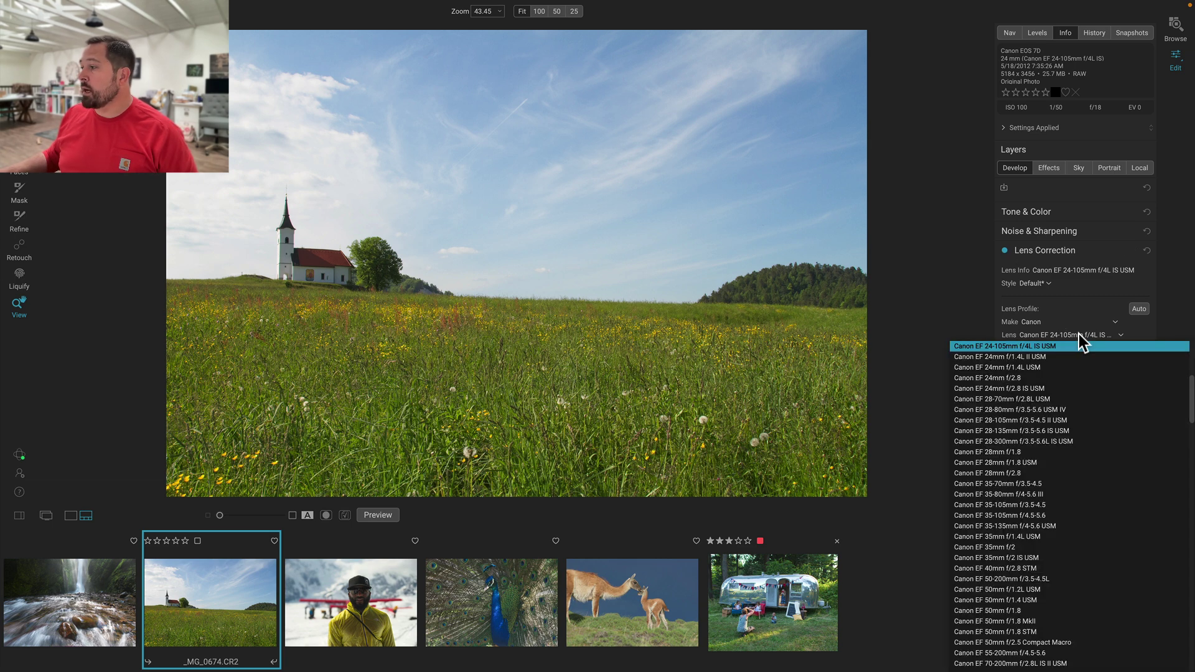
left_click(992, 323)
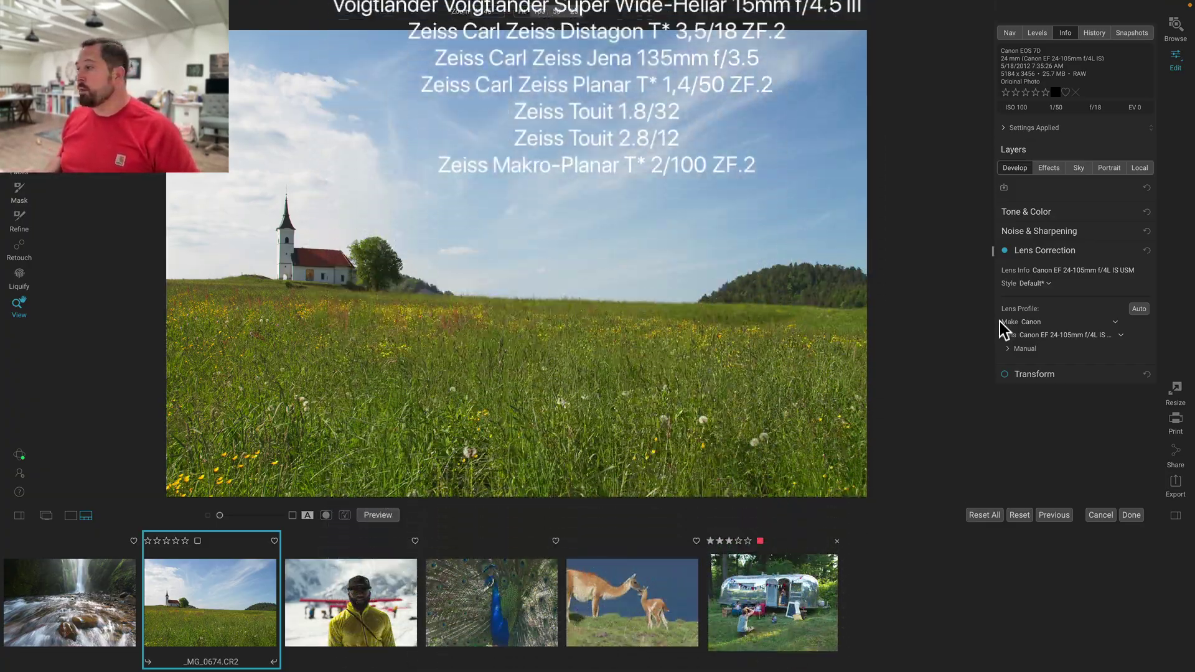
Compare lens correction off and on for the yellow-jacket portrait, then show the Airstream trailer photo.
left_click(382, 576)
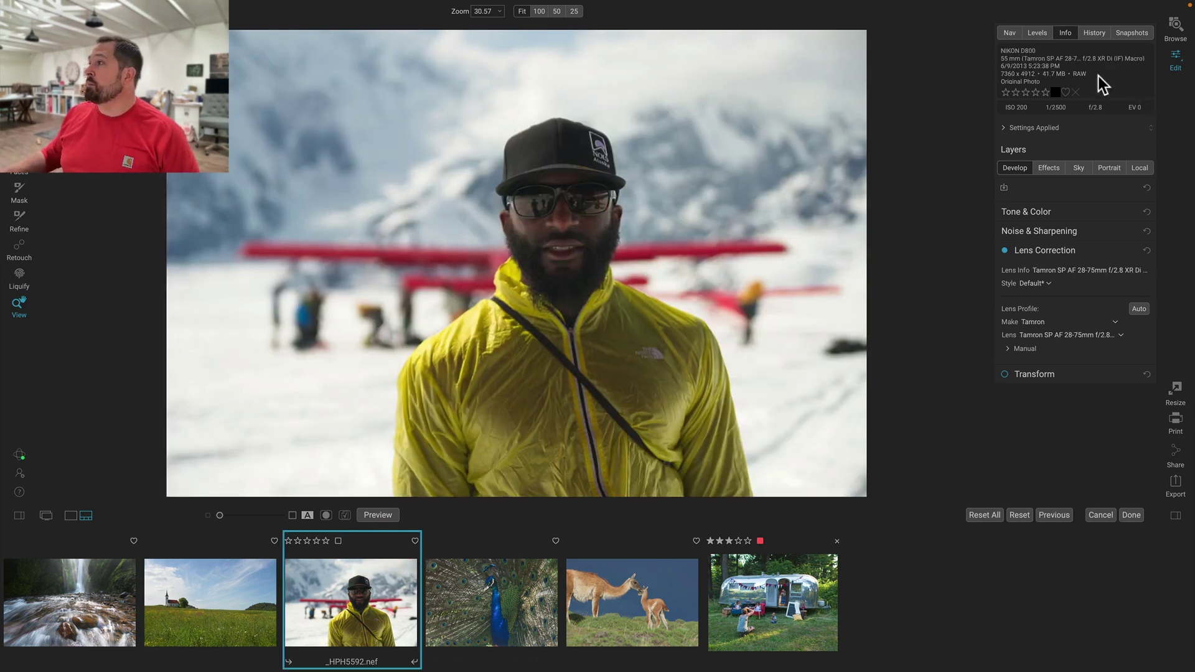
left_click(1005, 249)
left_click(1006, 249)
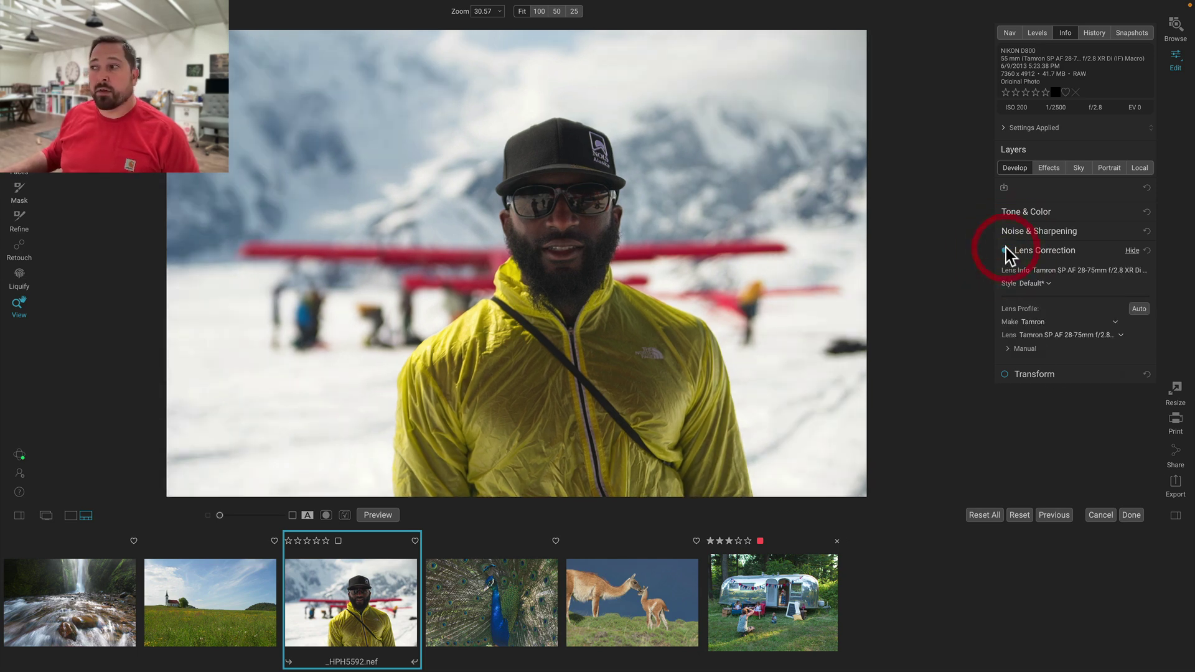
left_click(773, 602)
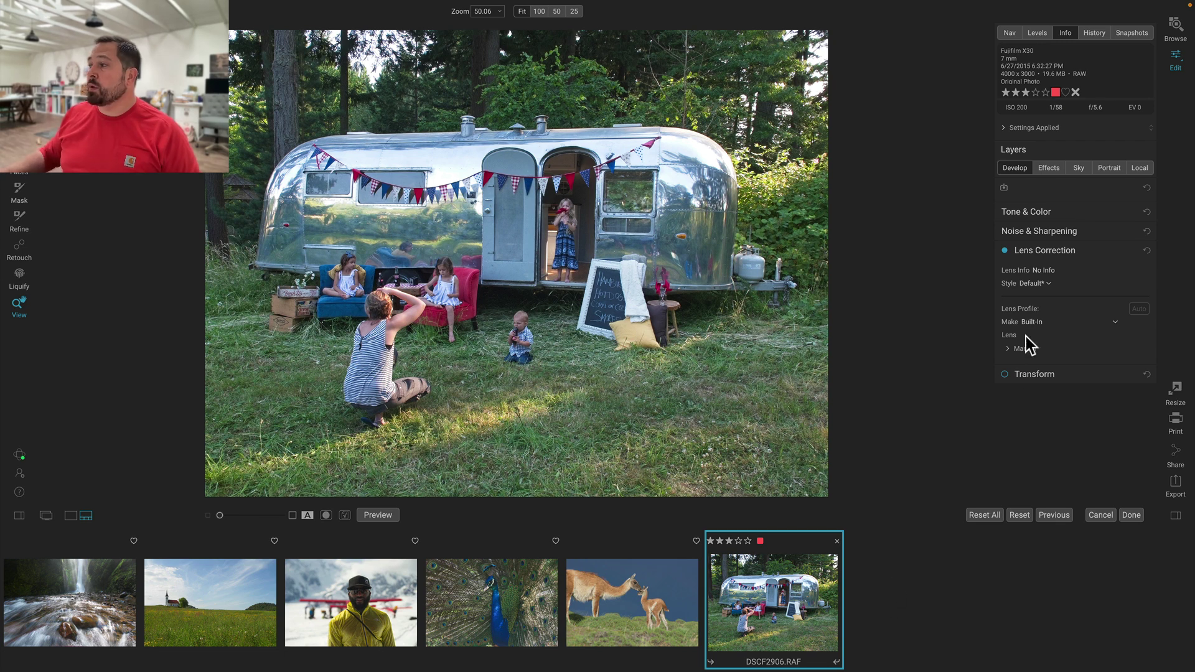
Flip lens correction off and on repeatedly on the trailer photo, then show the peacock photo.
left_click(1006, 250)
left_click(1005, 250)
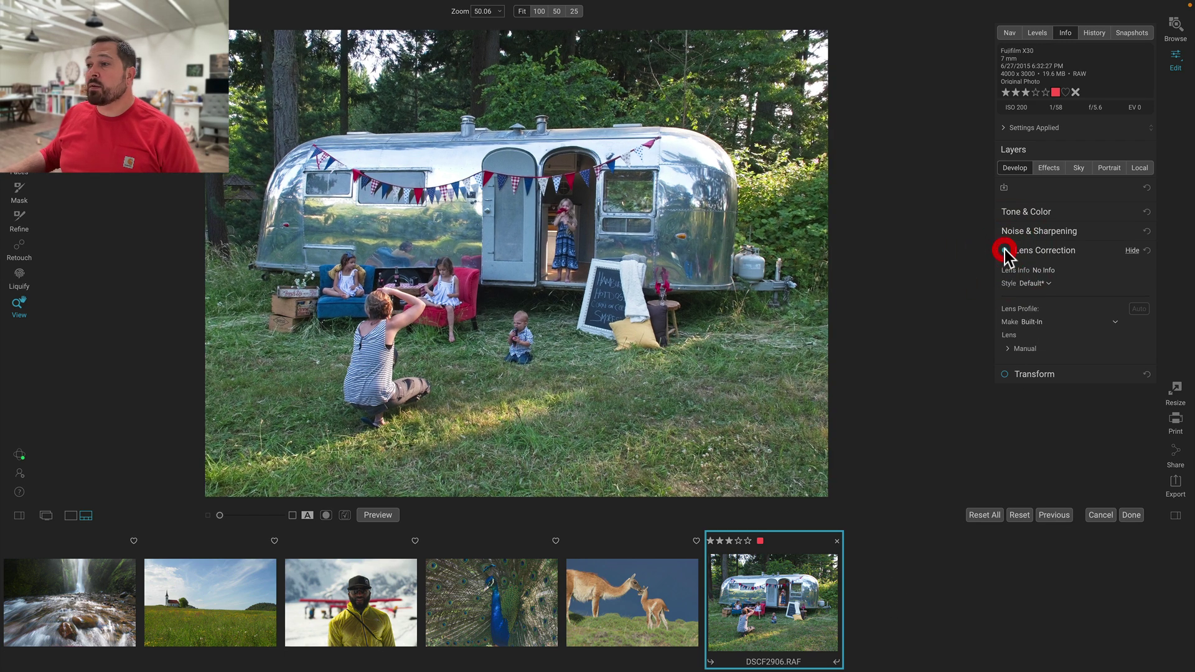
left_click(1005, 250)
left_click(1004, 251)
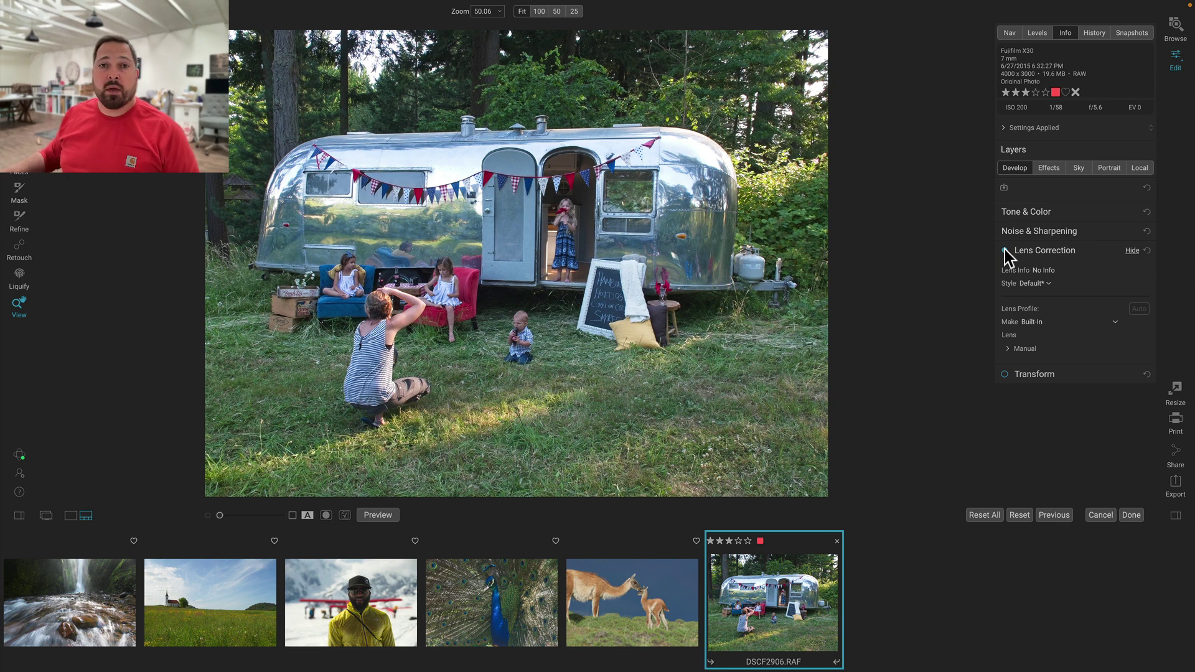
left_click(1005, 249)
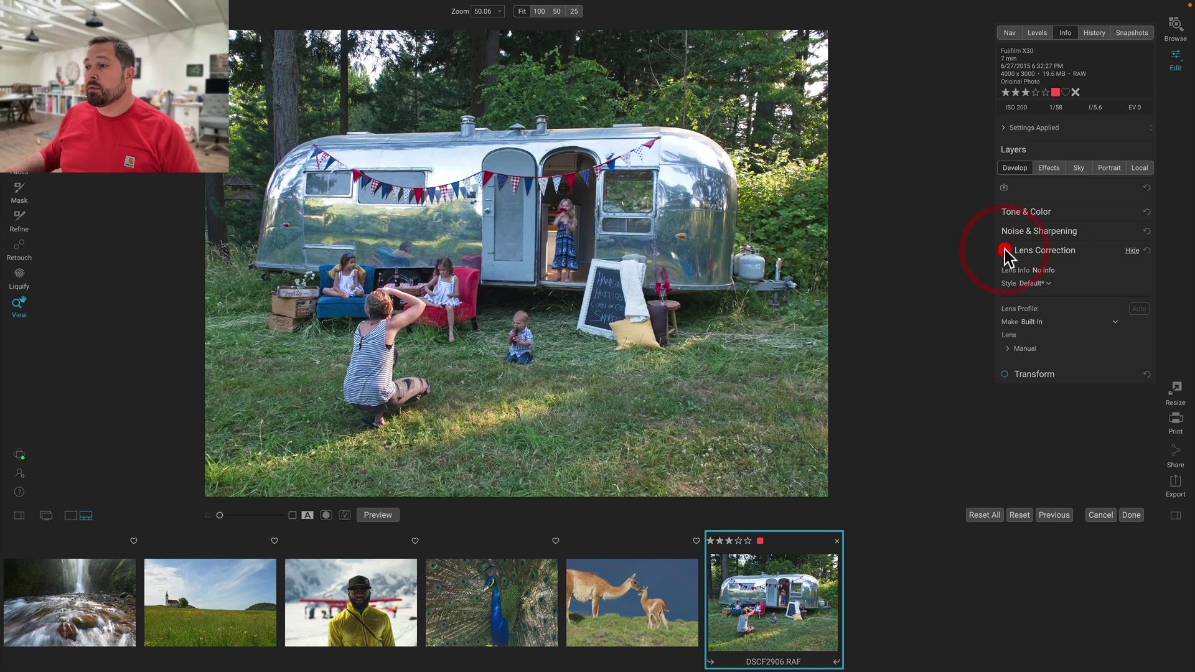
left_click(1004, 250)
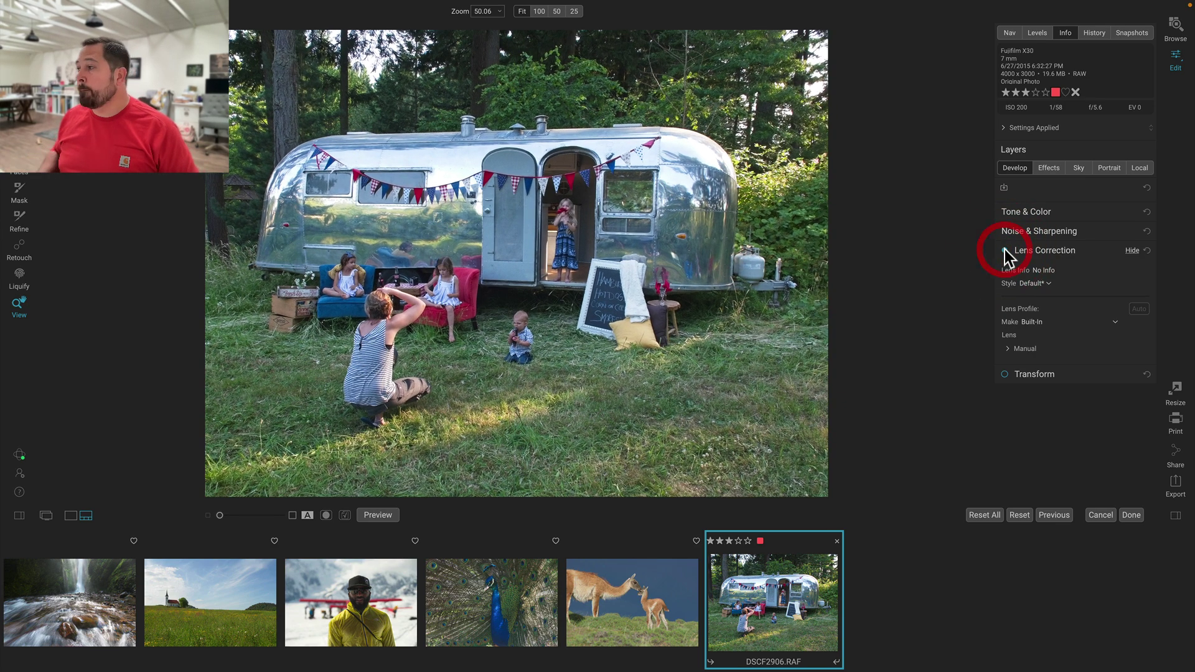
left_click(492, 602)
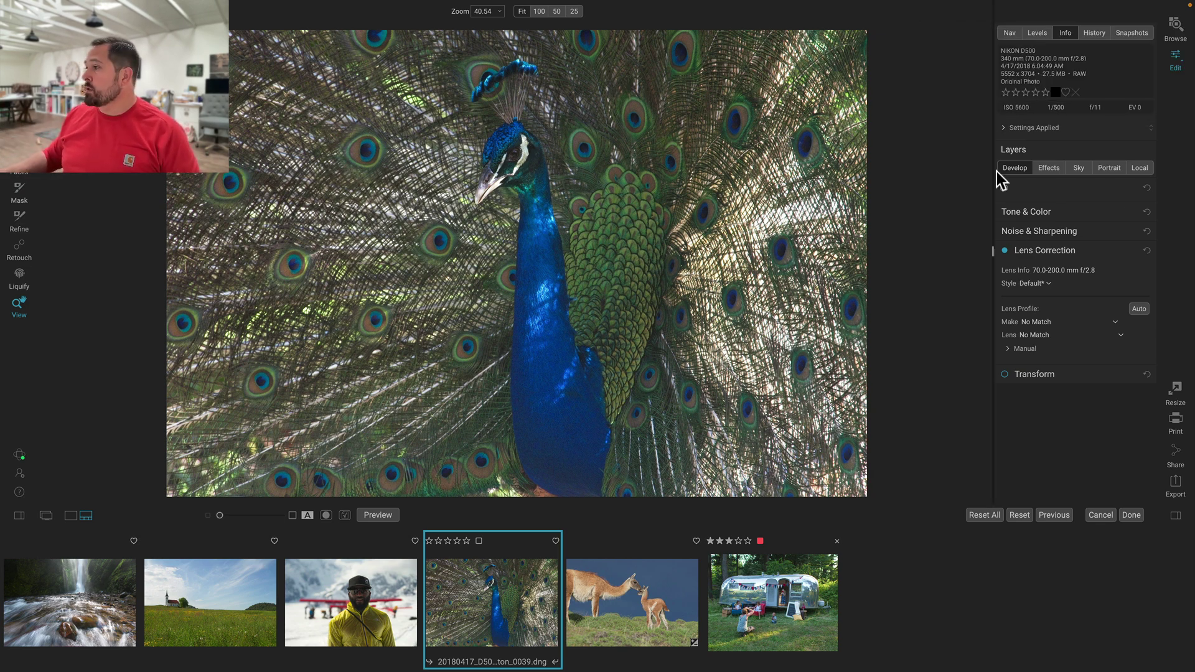
Set lens Make to Nikon and Lens to AF-S VR Zoom-Nikkor 70-200mm f/2.8G IF-ED.
left_click(1071, 325)
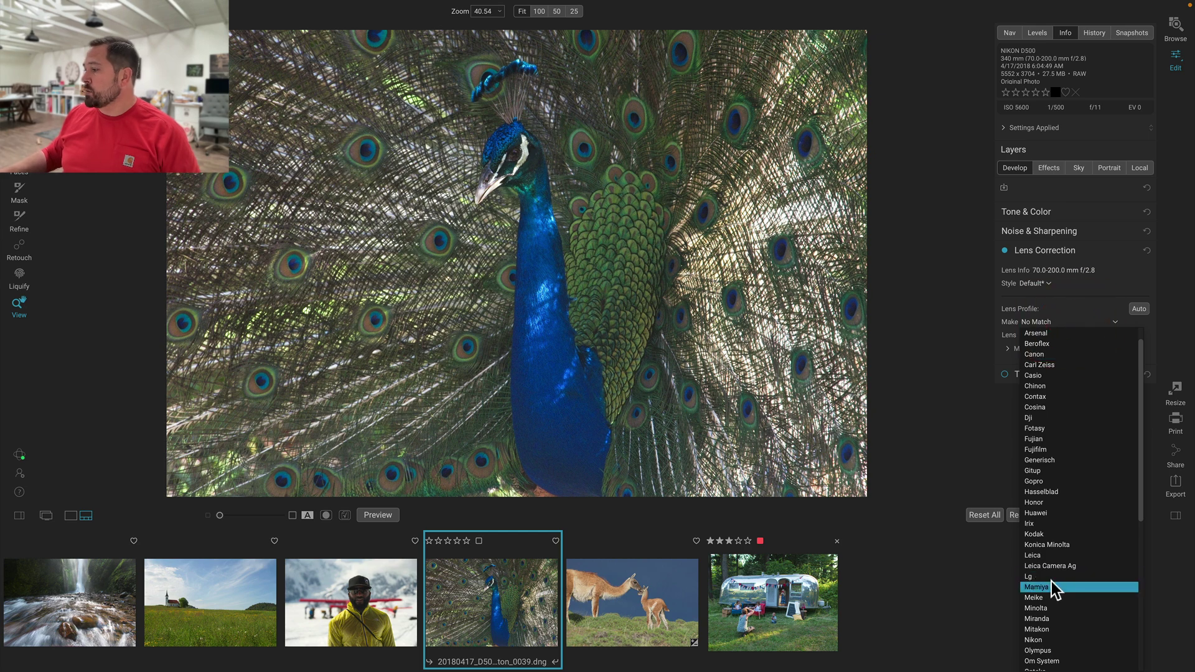
left_click(1062, 643)
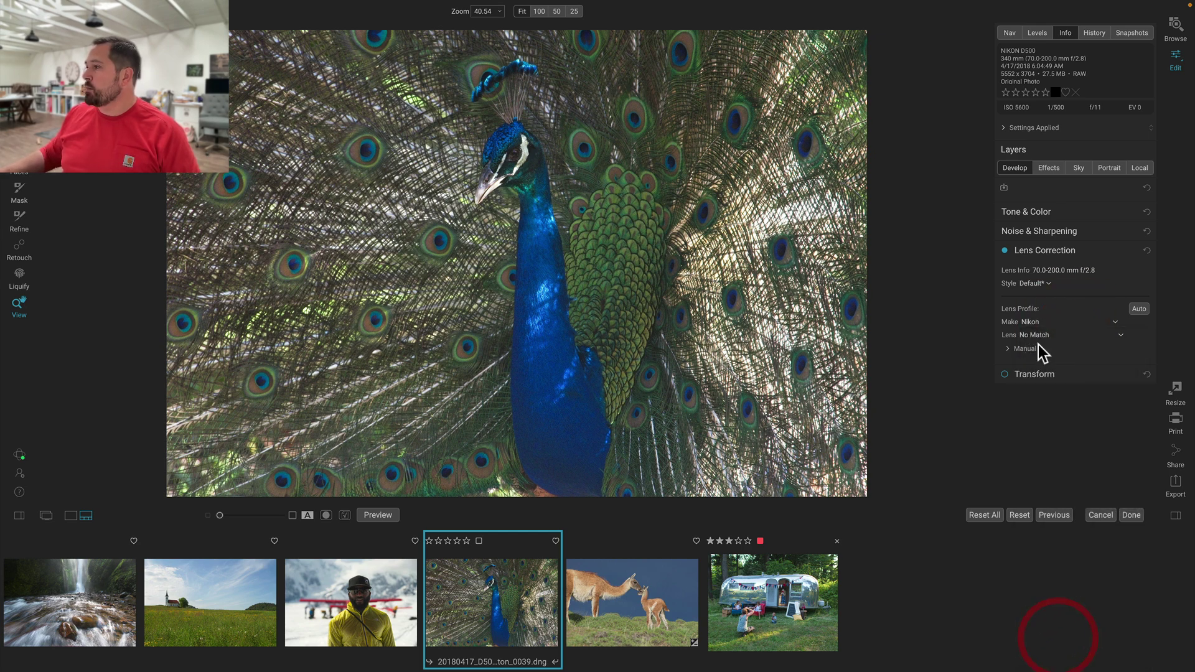
left_click(1043, 334)
scroll(1069, 600, "down", 1)
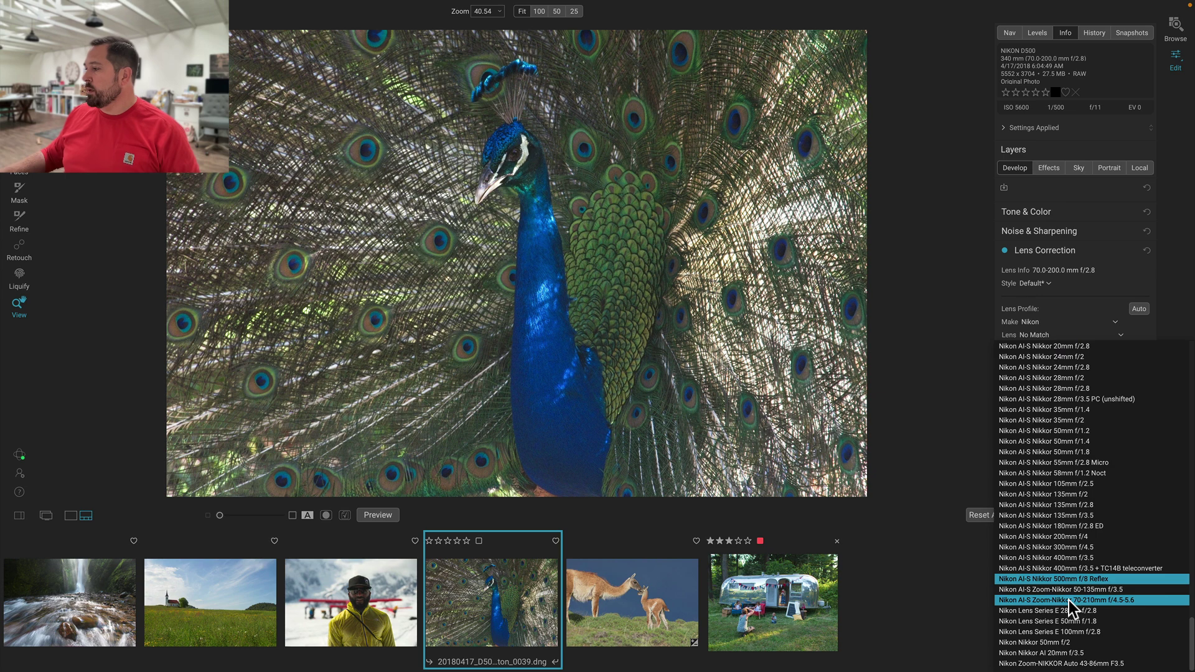
scroll(1096, 596, "up", 5)
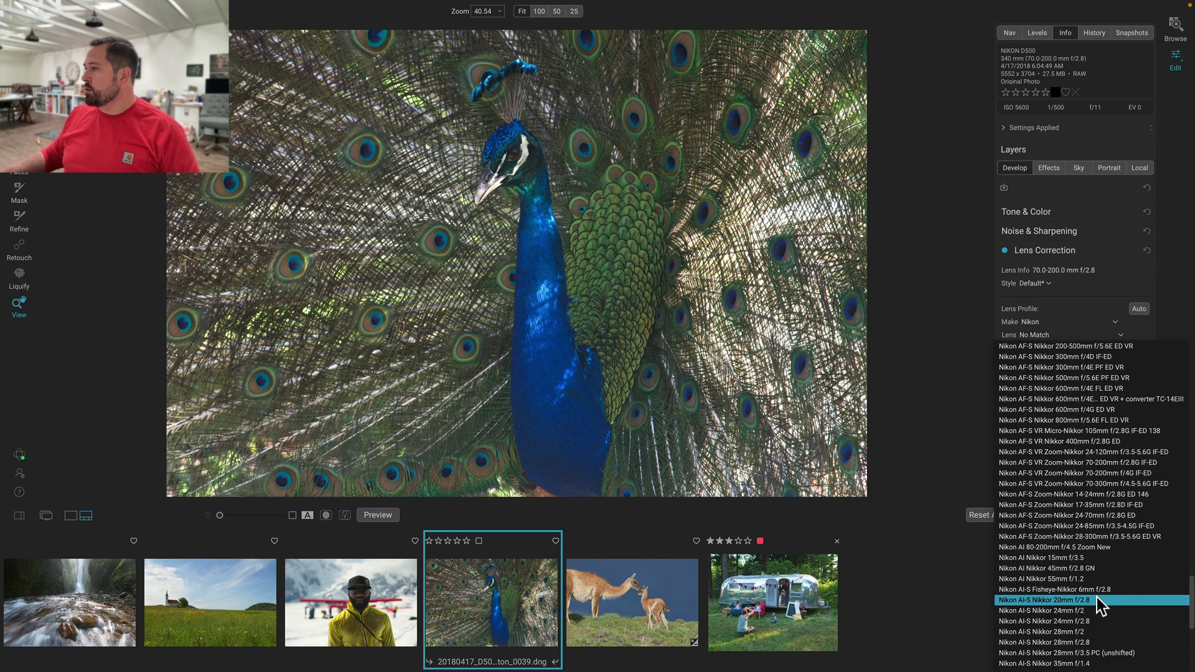
scroll(1096, 596, "up", 5)
scroll(1093, 573, "down", 2)
left_click(1093, 574)
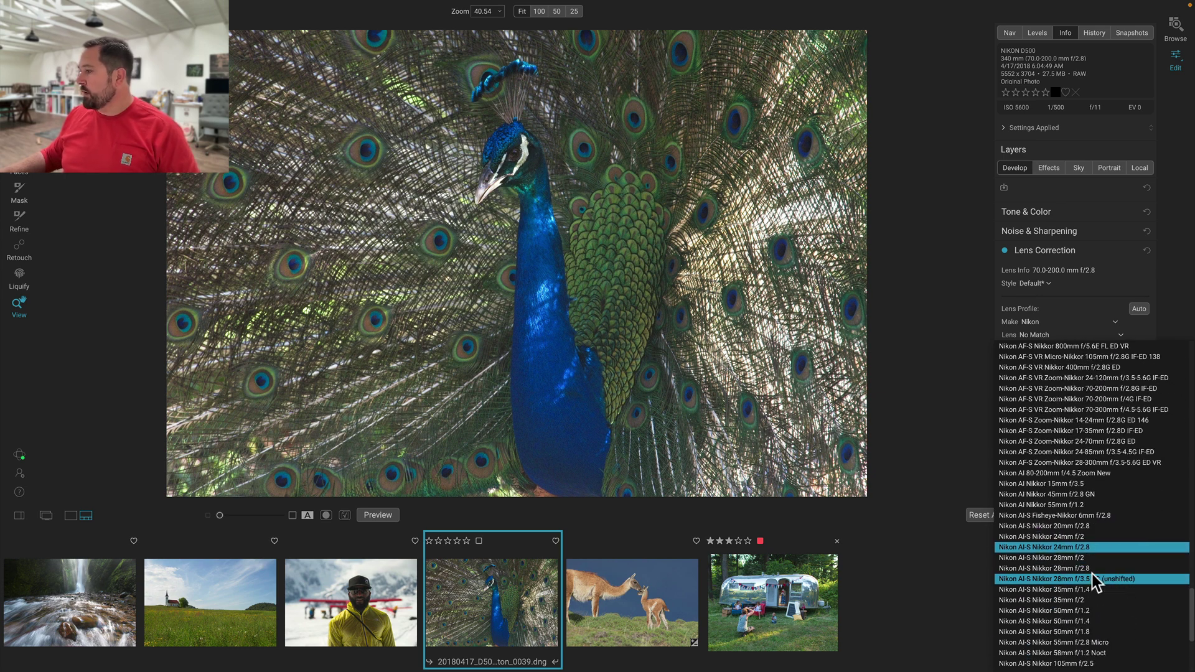
scroll(1094, 569, "down", 8)
scroll(1107, 542, "up", 3)
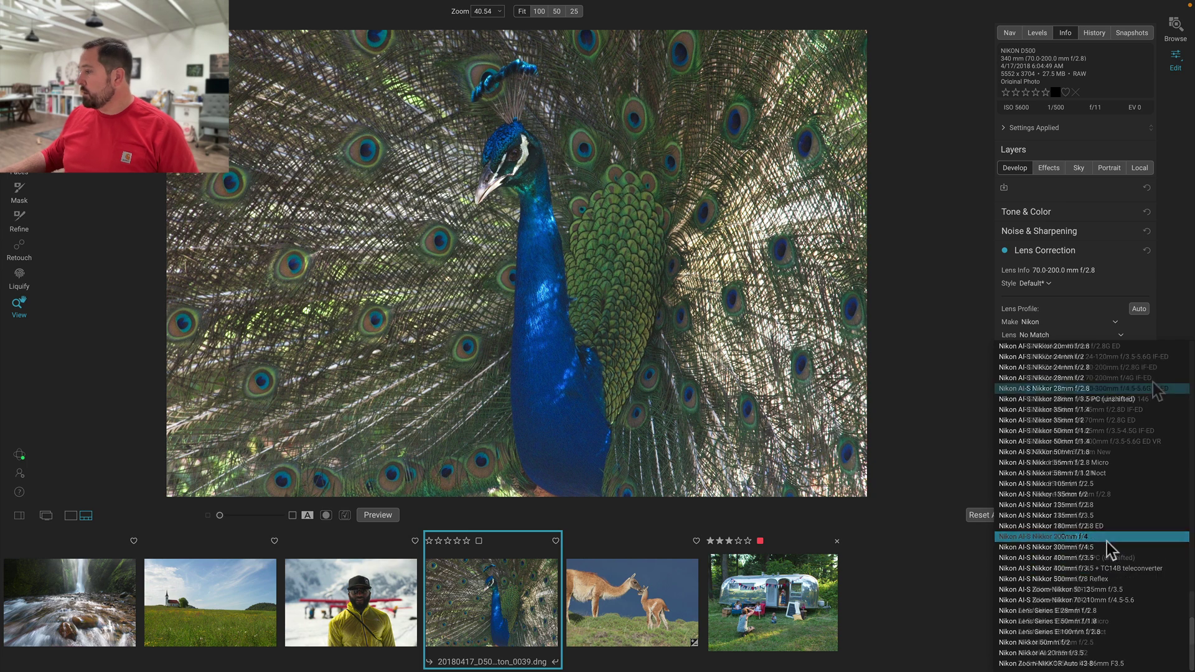
scroll(1143, 362, "up", 2)
left_click(1143, 367)
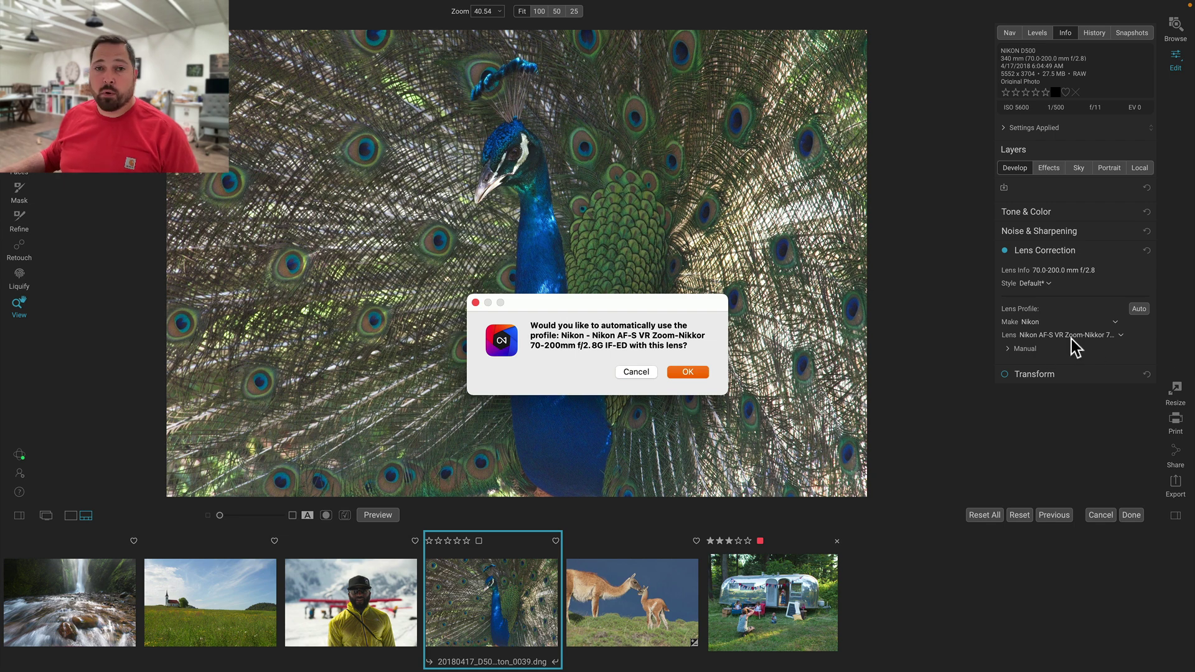
Accept automatic use of the Nikon 70-200mm f/2.8G profile for this lens.
left_click(687, 372)
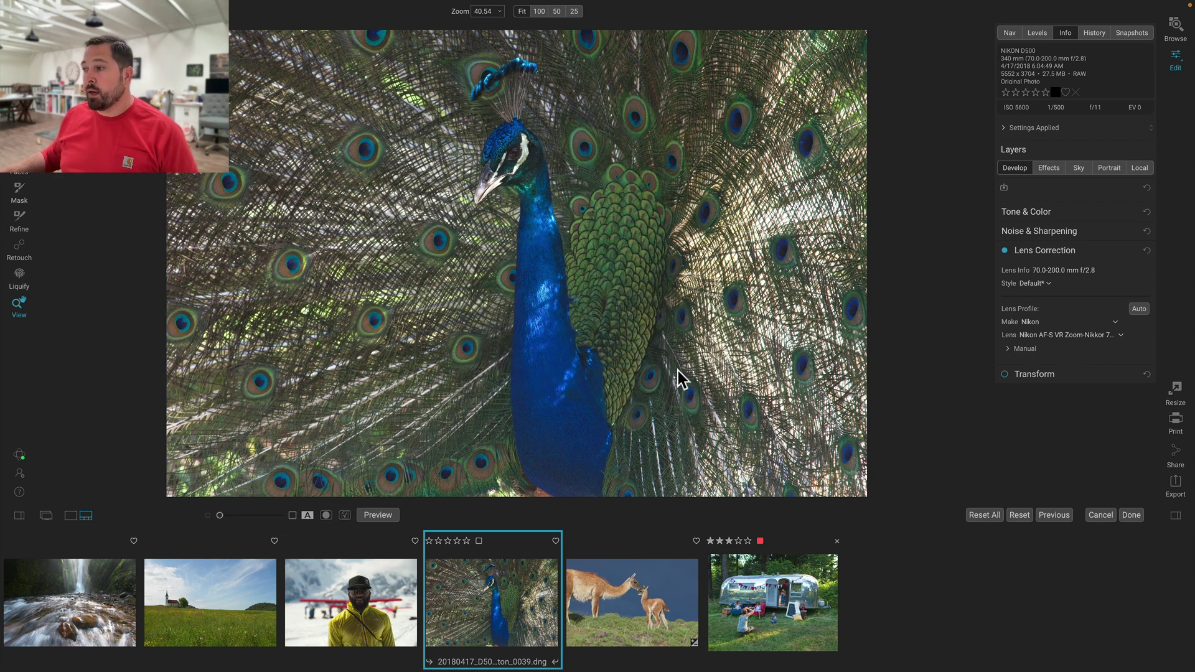